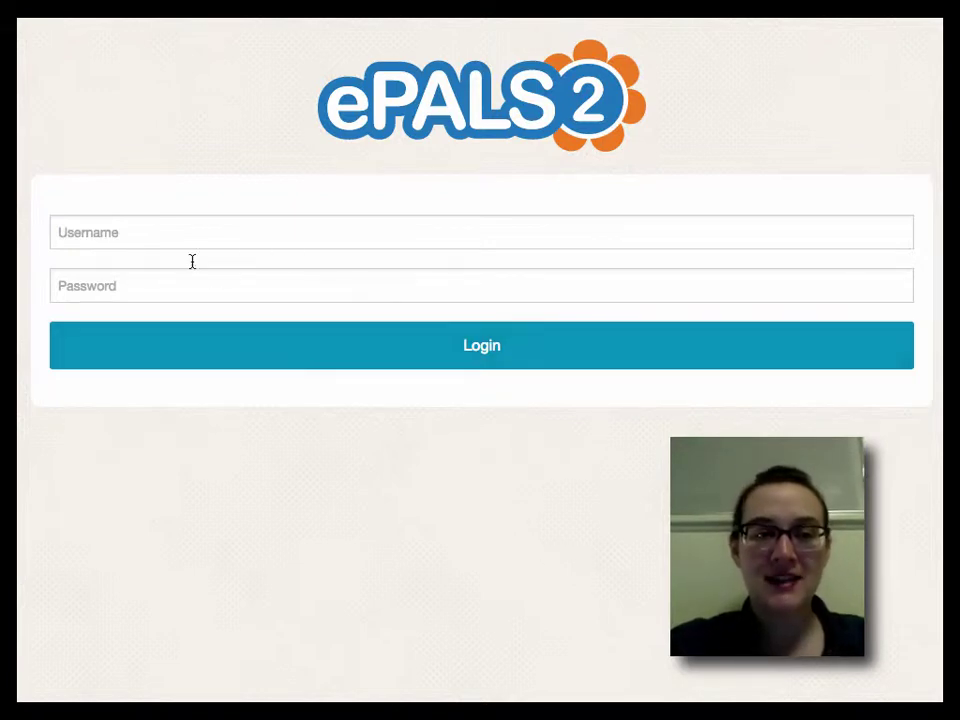
- Enter the parent's username and the account password on the ePALS2 login page
{"action": "left_click", "coordinate": [184, 229]}
{"action": "type", "text": "Claire"}
{"action": "key", "text": "Tab"}
{"action": "type", "text": "••••••••"}
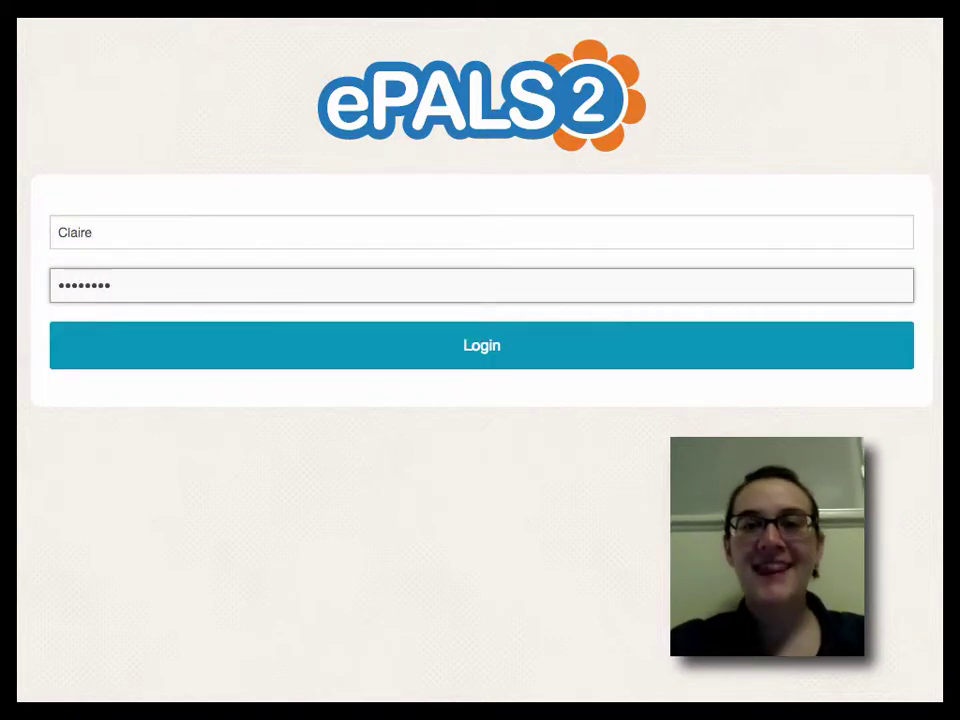
- Sign in and reach the home page with the 15-session tree and Introduction at 77%
{"action": "left_click", "coordinate": [198, 364]}
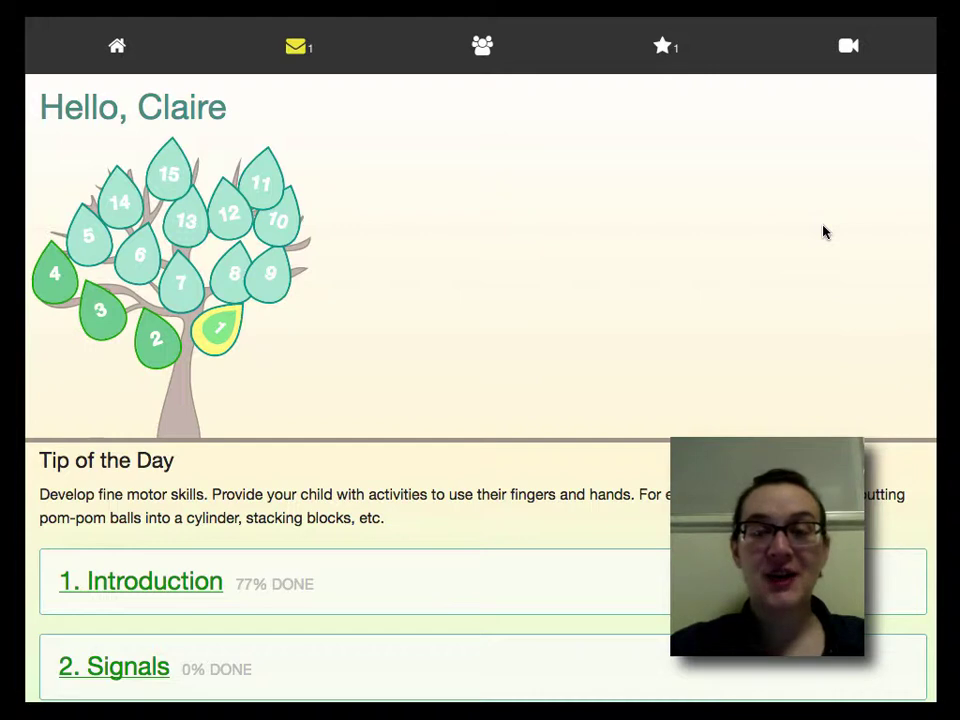
{"action": "mouse_move", "coordinate": [289, 386]}
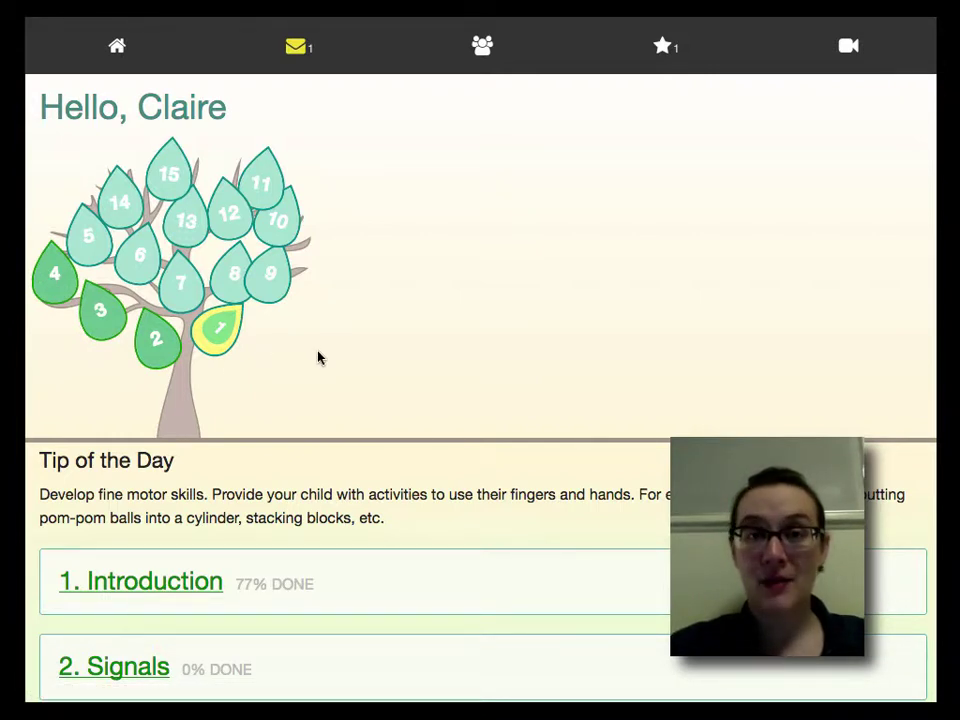
{"action": "scroll", "coordinate": [318, 357], "scroll_direction": "down", "scroll_amount": 3}
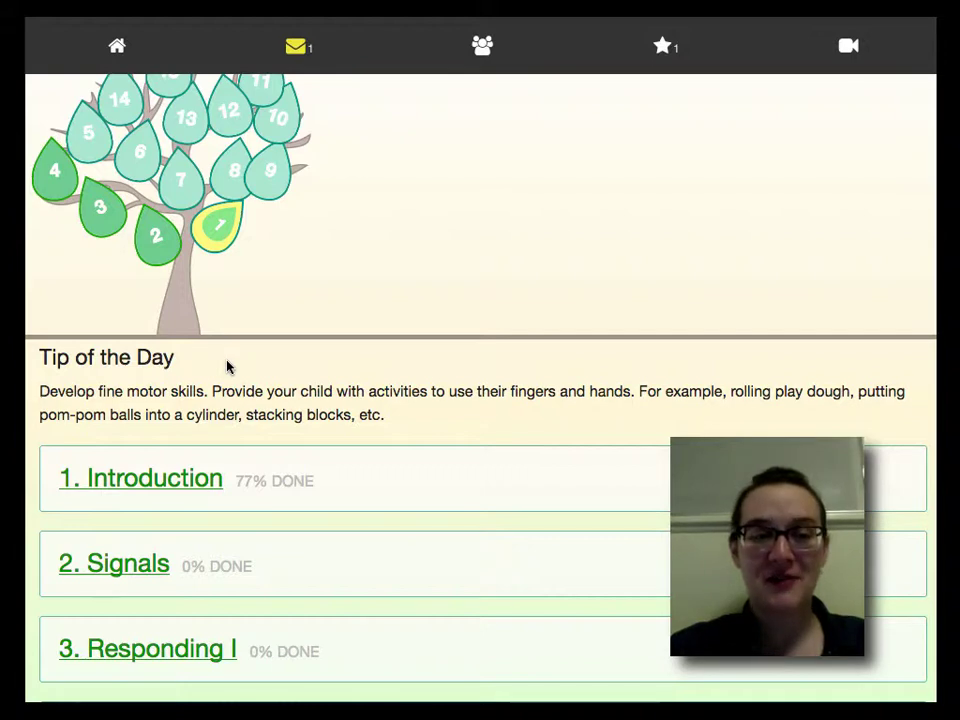
{"action": "scroll", "coordinate": [227, 365], "scroll_direction": "down", "scroll_amount": 1}
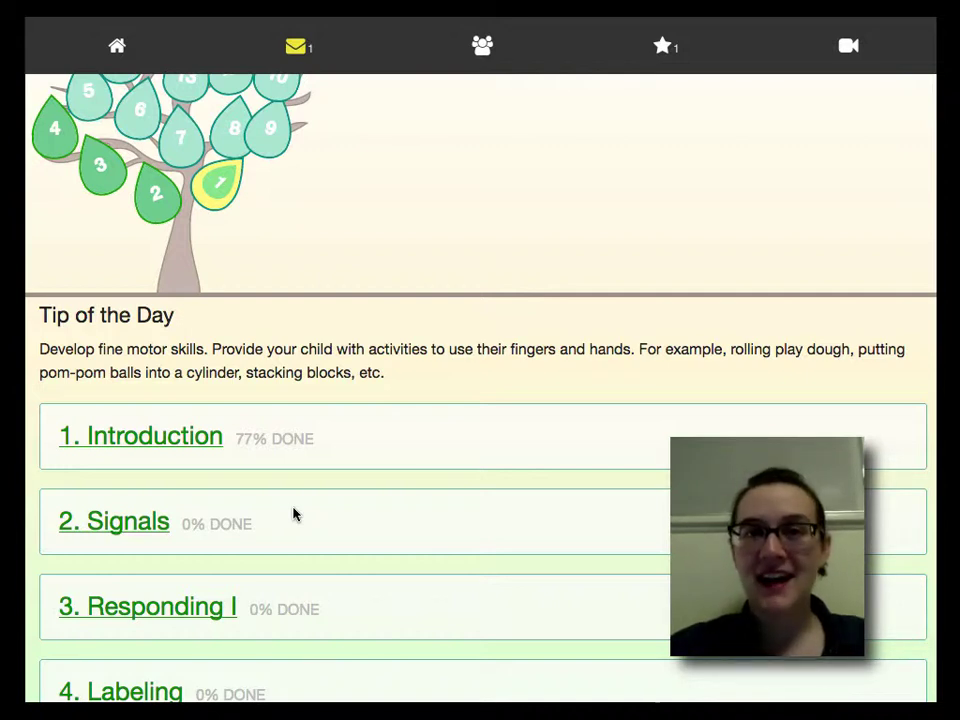
- Open the '1. Introduction' Welcome page and briefly play, then pause, its audio narration
{"action": "left_click", "coordinate": [174, 442]}
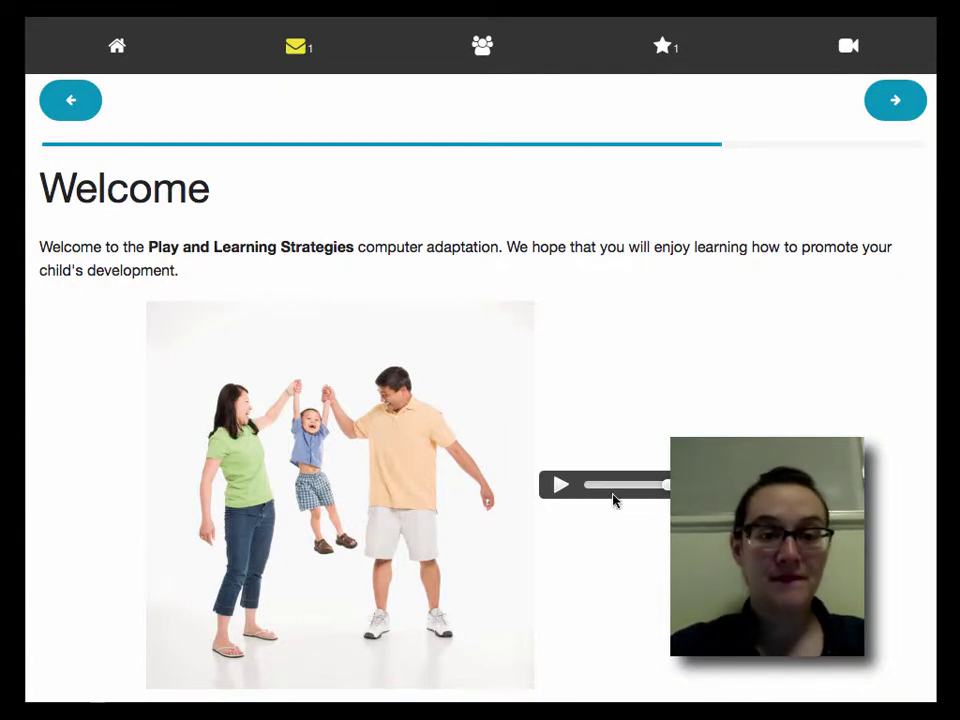
{"action": "left_click", "coordinate": [561, 485]}
{"action": "left_click", "coordinate": [561, 485]}
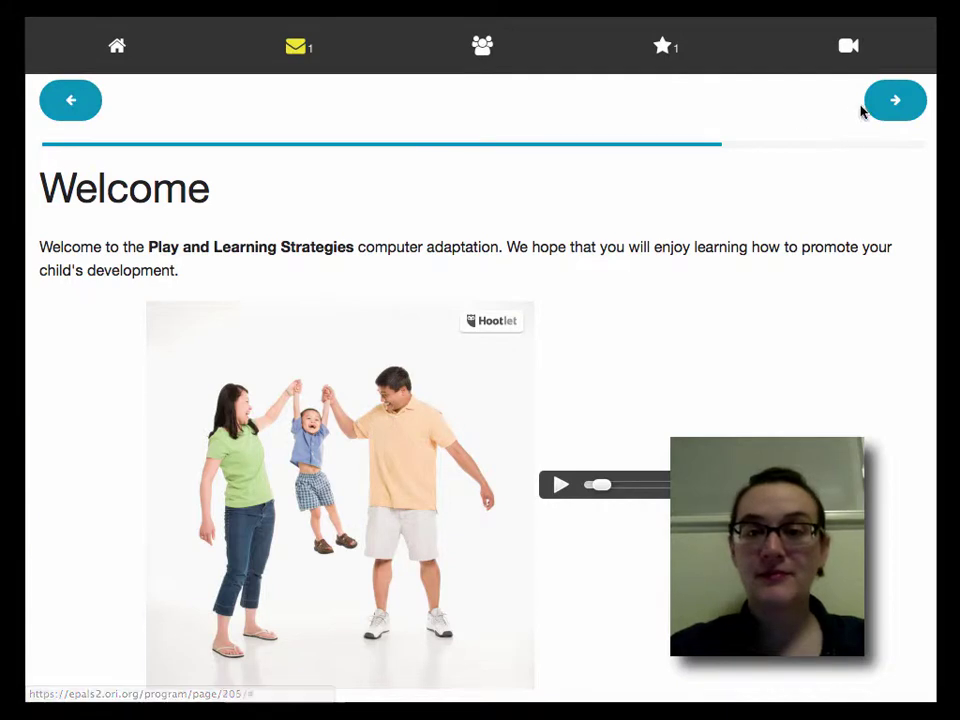
- Advance through the coach welcome and Objectives pages, then pause the lesson video
{"action": "left_click", "coordinate": [890, 119]}
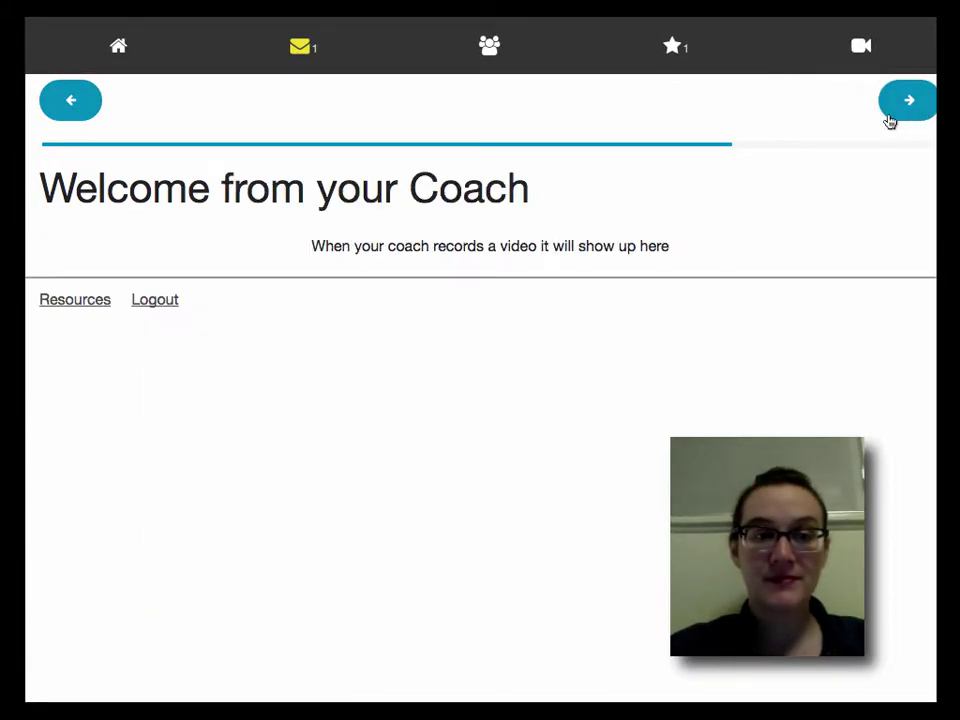
{"action": "left_click", "coordinate": [890, 120]}
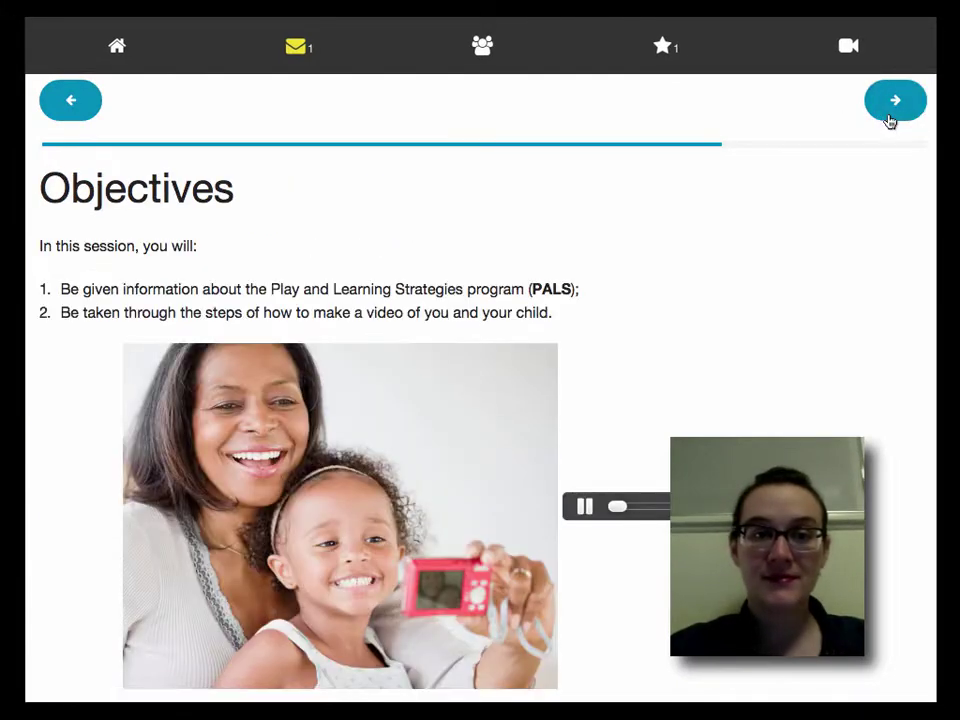
{"action": "left_click", "coordinate": [890, 120]}
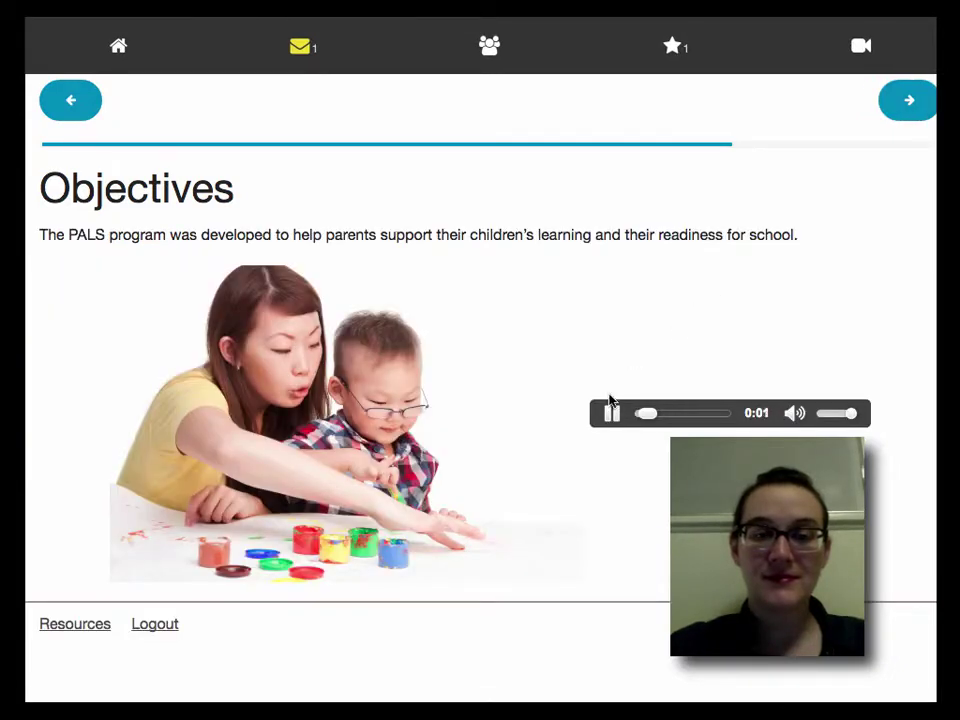
{"action": "left_click", "coordinate": [610, 414]}
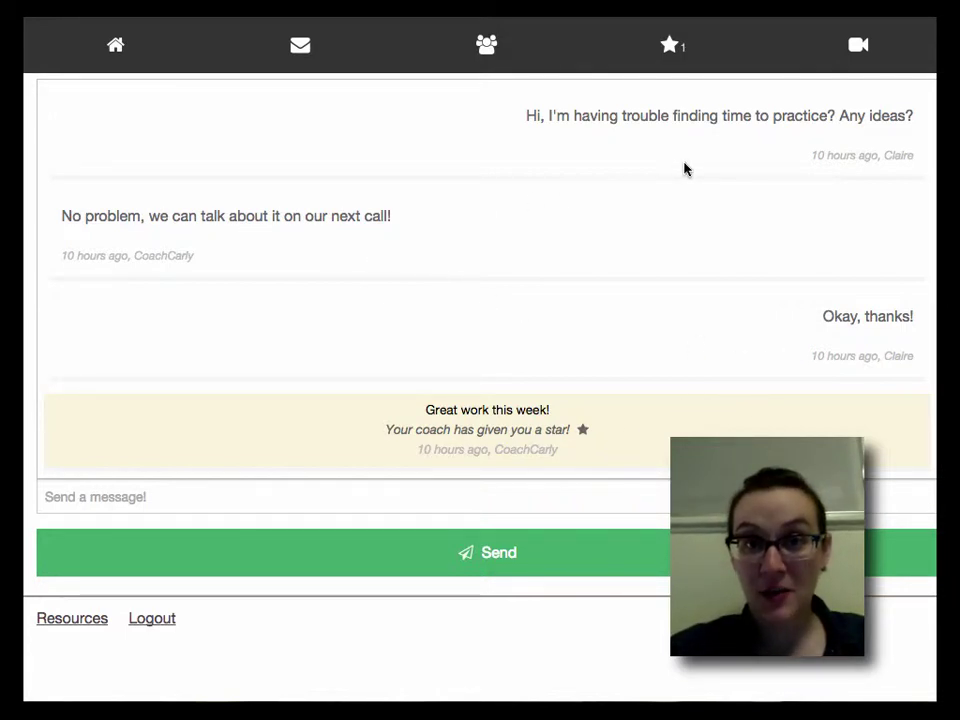
- Send the coach the message 'Hi, Coach! Just saying hello!'
{"action": "left_click", "coordinate": [446, 502]}
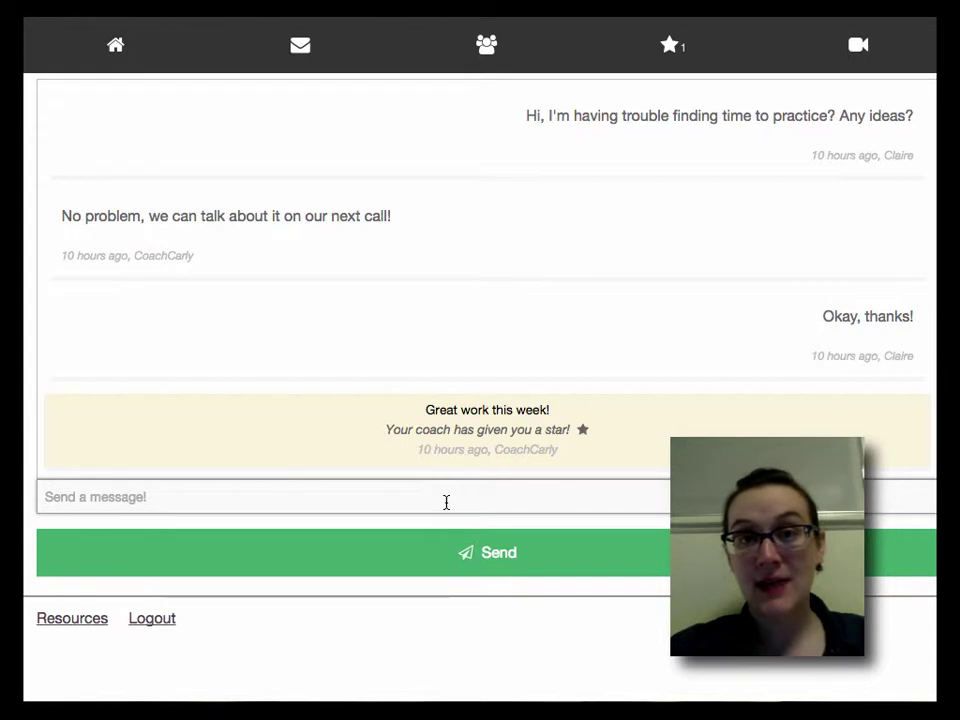
{"action": "type", "text": "Hi, Coa"}
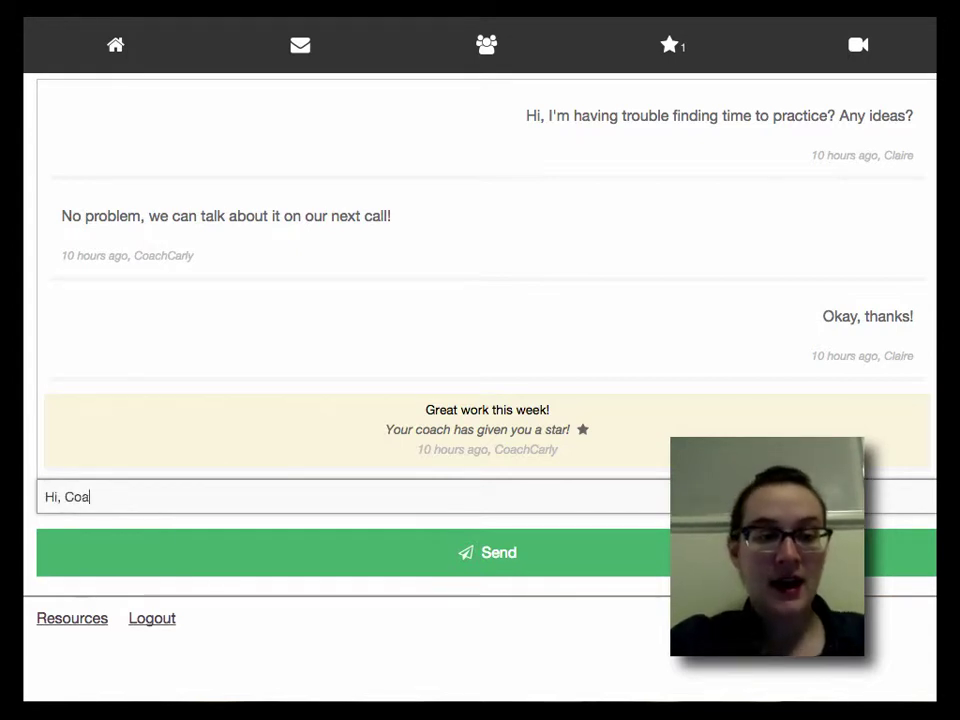
{"action": "type", "text": "ch! Just saying hello!"}
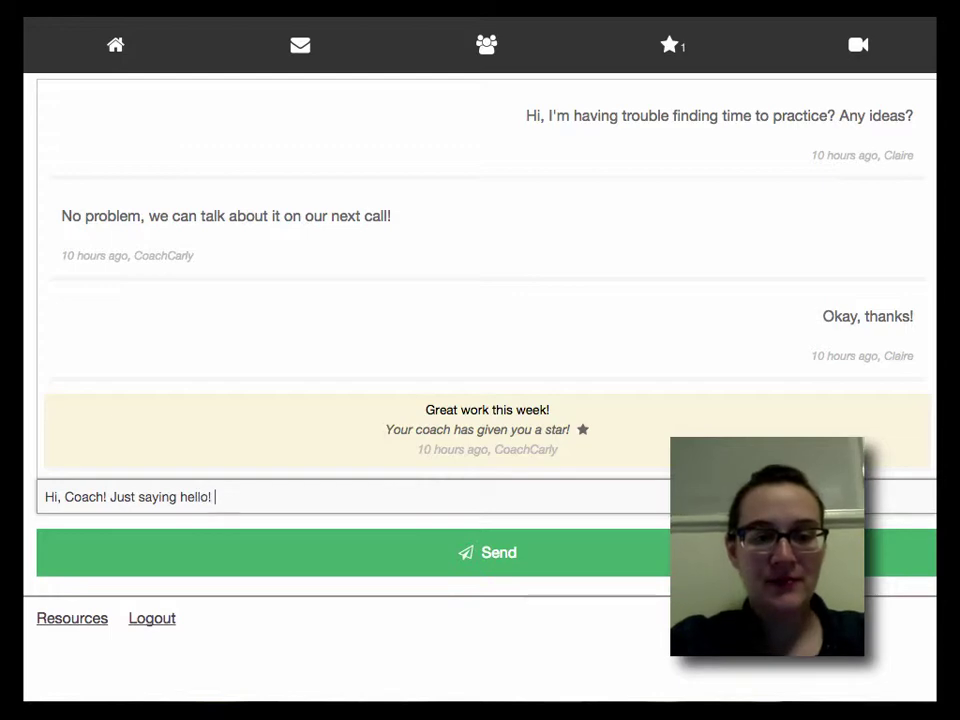
{"action": "left_click", "coordinate": [502, 554]}
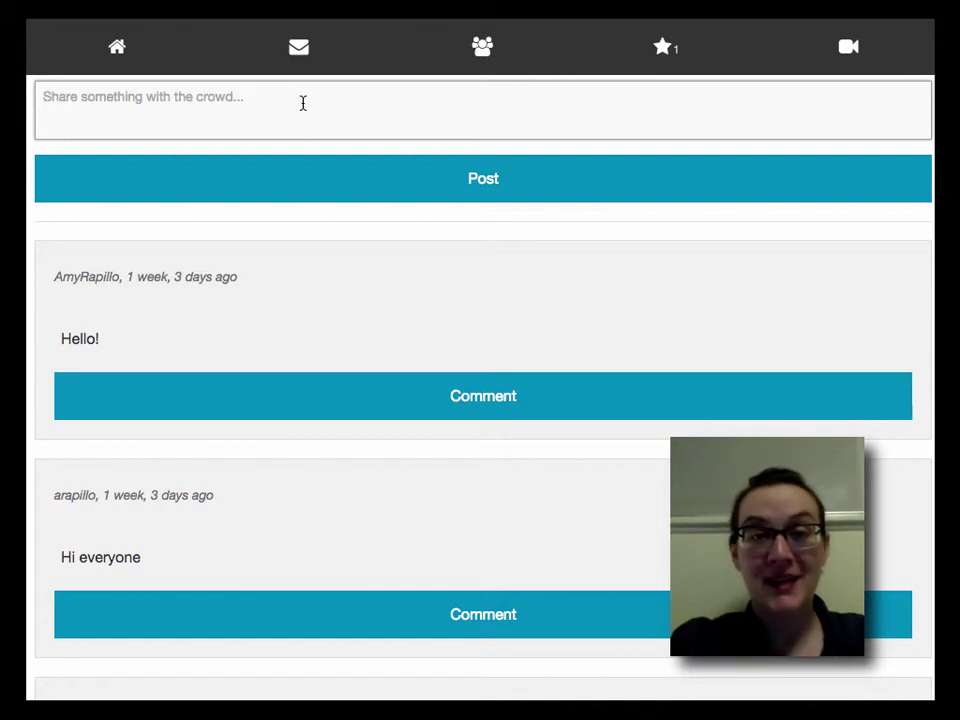
- Draft the group post 'Hi, guys!' and view the coach's stars, now tallying 1
{"action": "type", "text": "Hi, guys!"}
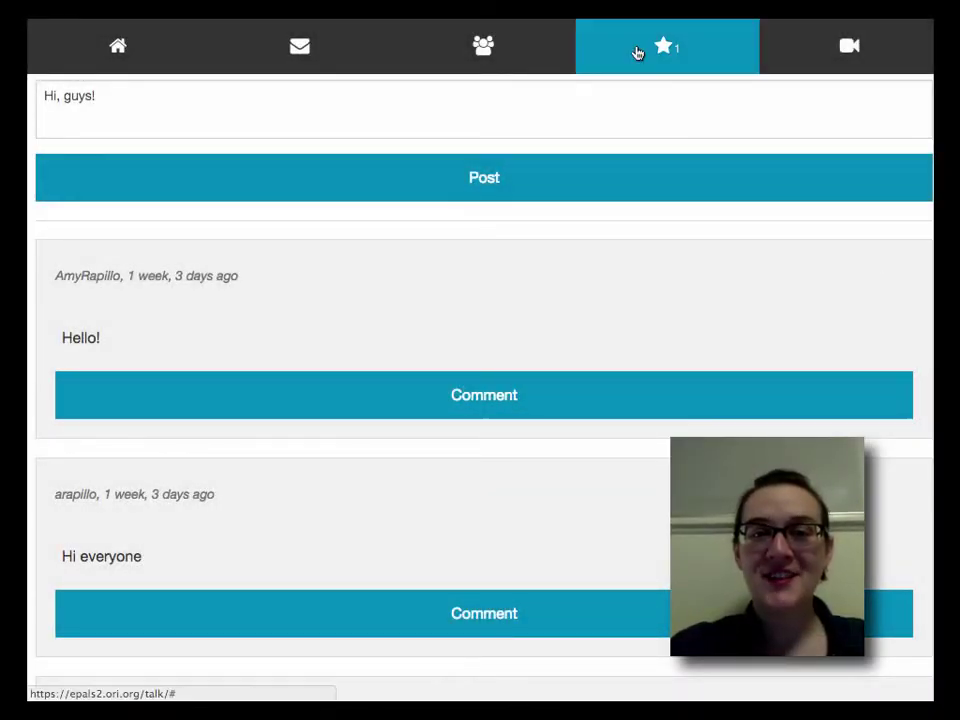
{"action": "left_click", "coordinate": [669, 62]}
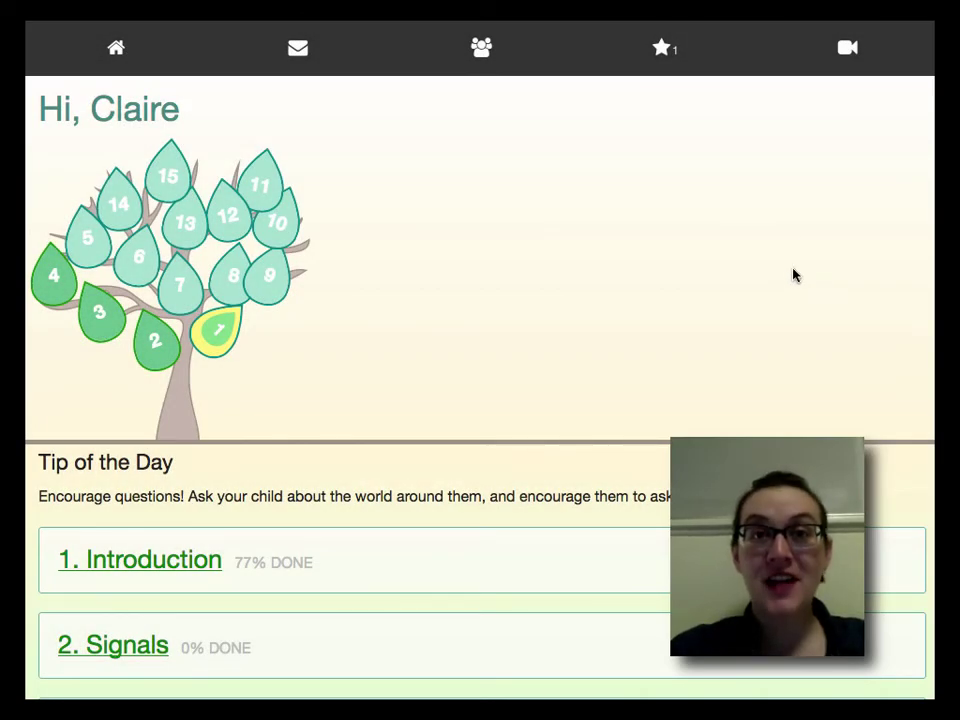
- Check the videos section, then bring the home page down to the last of the 15 sessions
{"action": "left_click", "coordinate": [806, 64]}
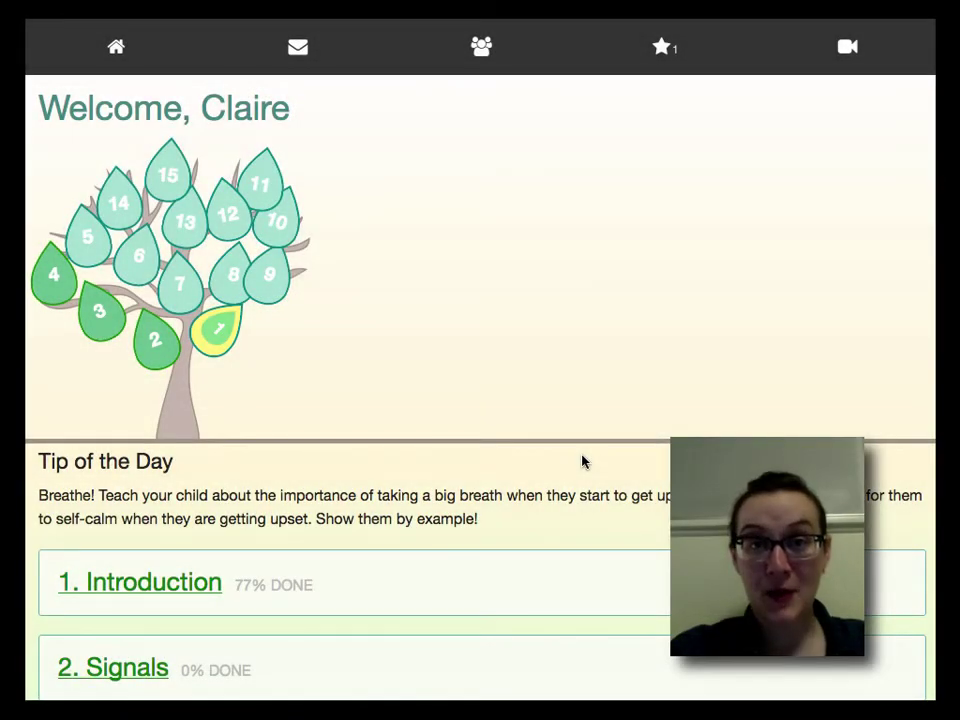
{"action": "scroll", "coordinate": [584, 461], "scroll_direction": "down", "scroll_amount": 5}
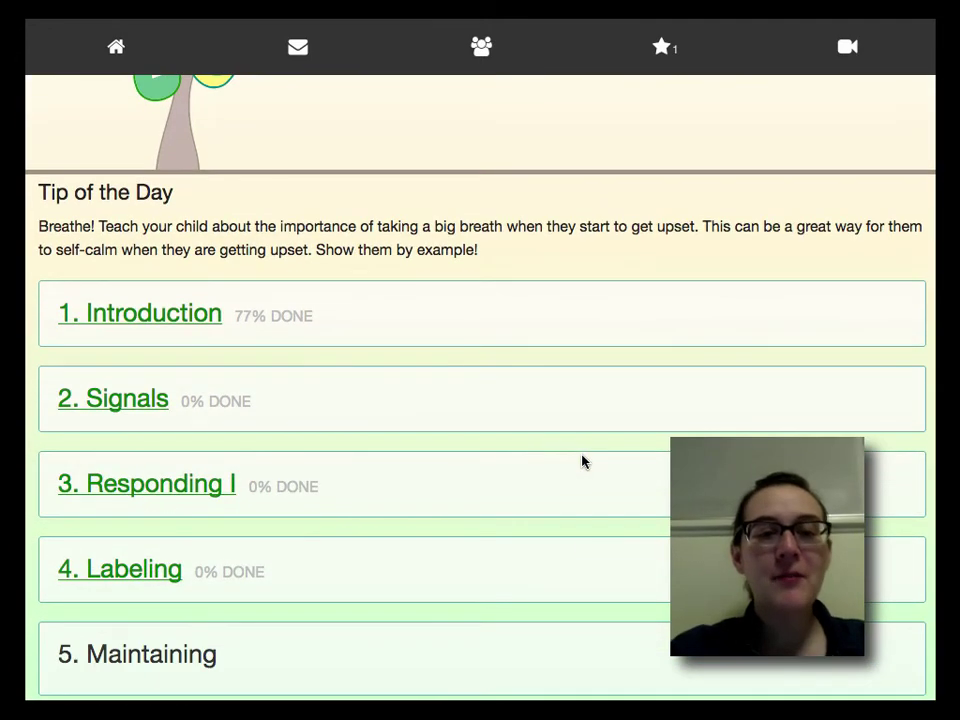
{"action": "scroll", "coordinate": [584, 461], "scroll_direction": "down", "scroll_amount": 6}
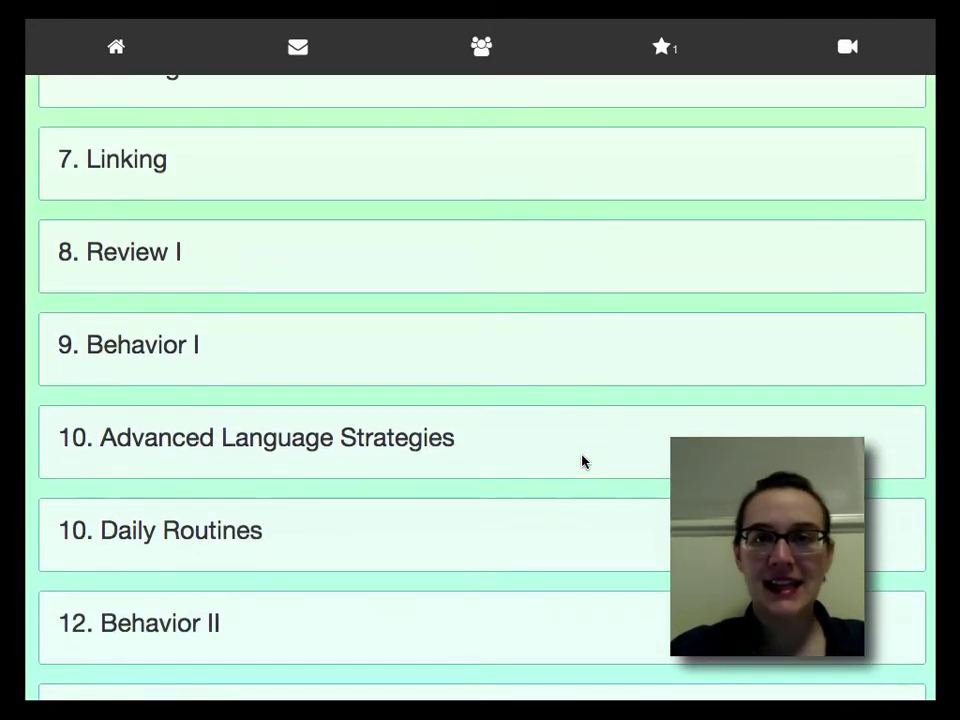
{"action": "scroll", "coordinate": [584, 461], "scroll_direction": "down", "scroll_amount": 3}
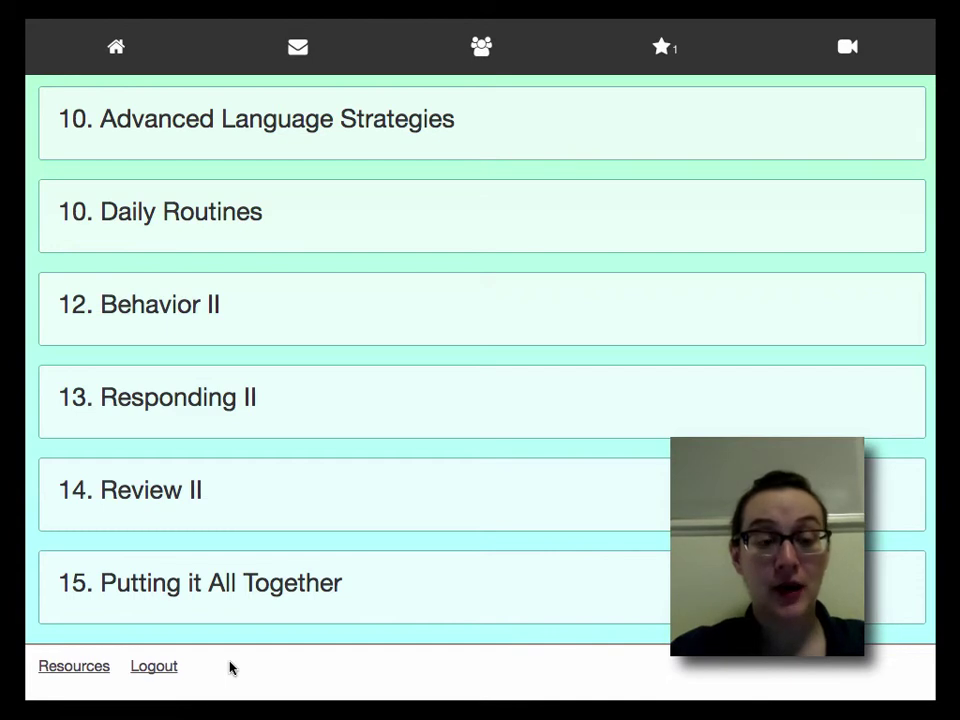
- Open Helpful Resources and browse through the list of parenting guides
{"action": "left_click", "coordinate": [76, 668]}
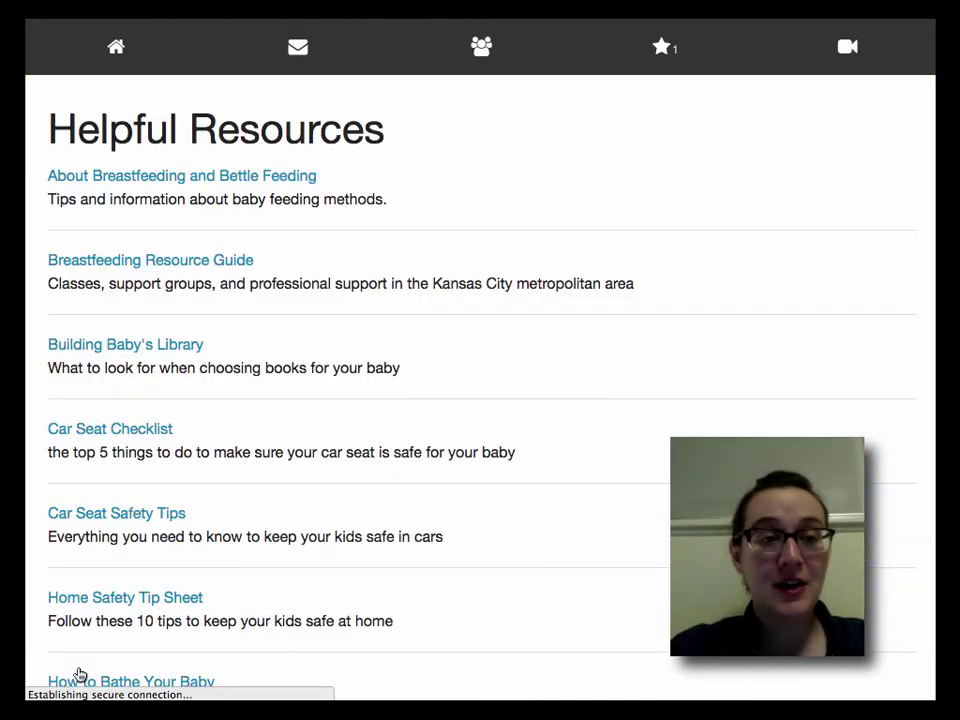
{"action": "scroll", "coordinate": [537, 410], "scroll_direction": "down", "scroll_amount": 4}
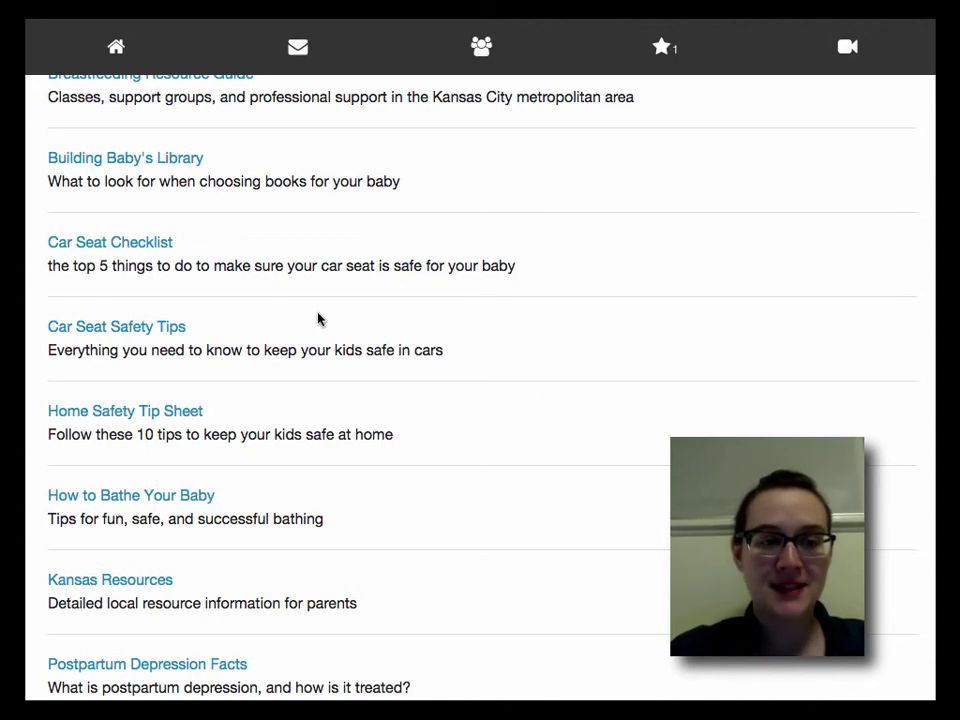
{"action": "scroll", "coordinate": [318, 319], "scroll_direction": "down", "scroll_amount": 4}
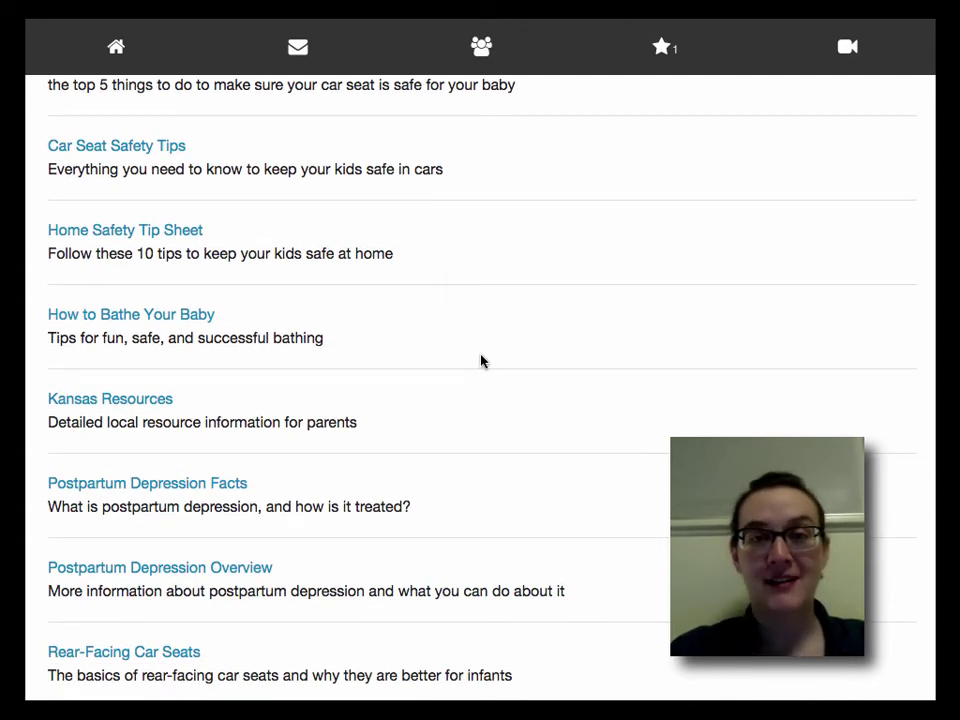
{"action": "scroll", "coordinate": [481, 361], "scroll_direction": "up", "scroll_amount": 8}
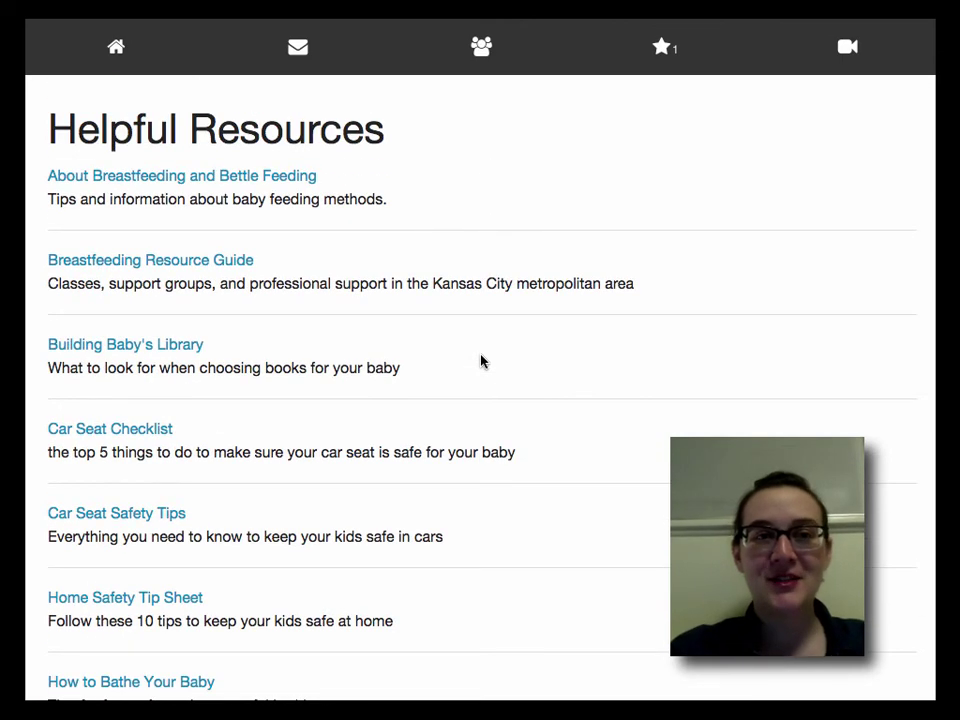
- Return to the home page and log out to the empty login page
{"action": "left_click", "coordinate": [128, 60]}
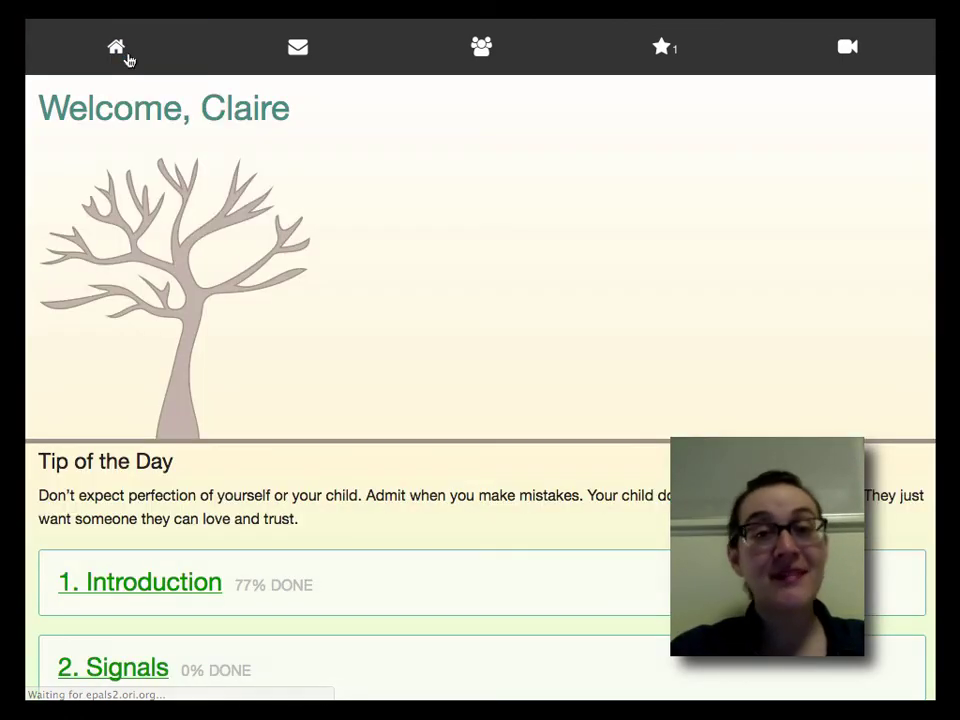
{"action": "scroll", "coordinate": [347, 261], "scroll_direction": "down", "scroll_amount": 15}
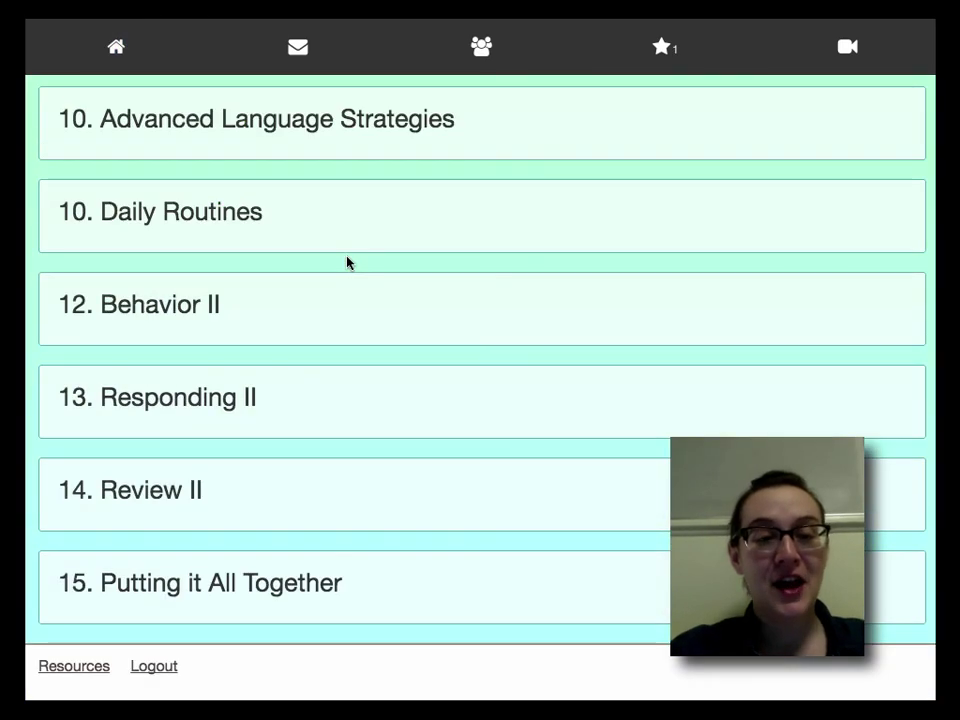
{"action": "left_click", "coordinate": [150, 672]}
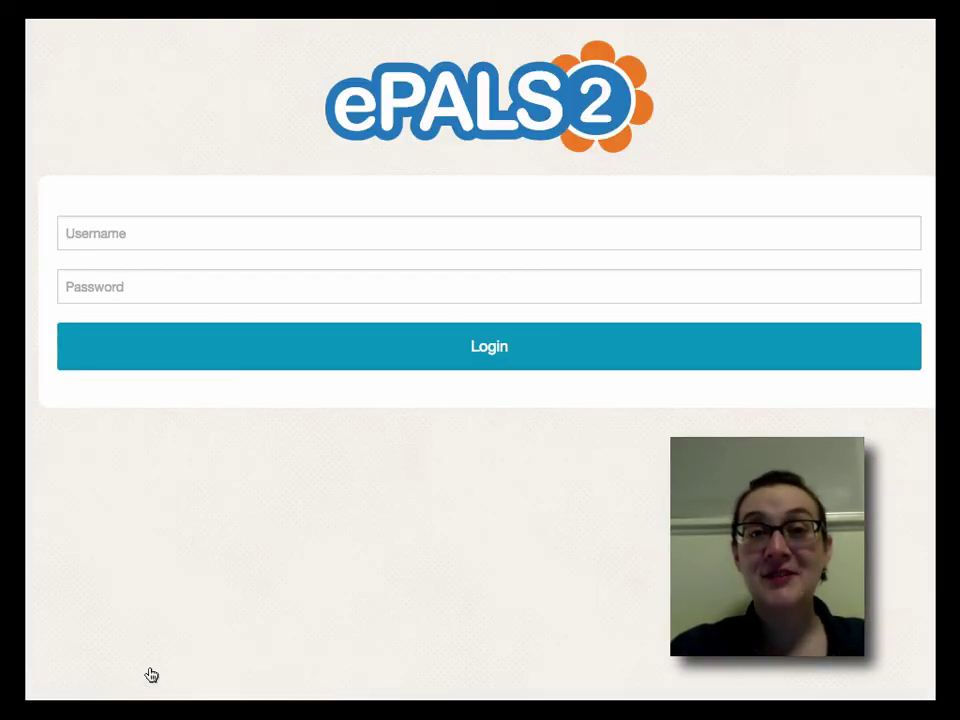